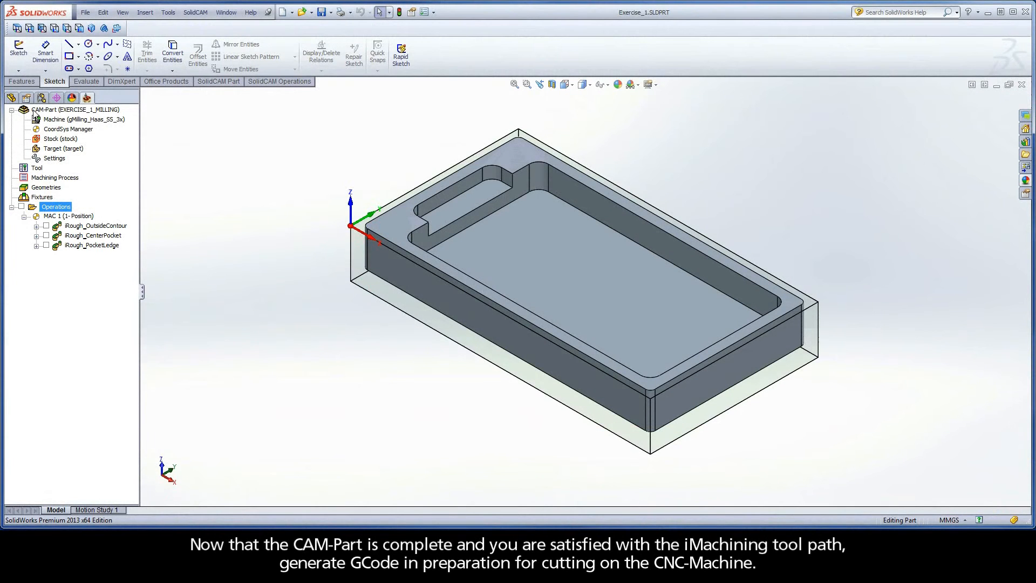
# Step: Show the toolpaths of iRough_OutsideContour and the two pocket operations on the model
pyautogui.click(64, 112)
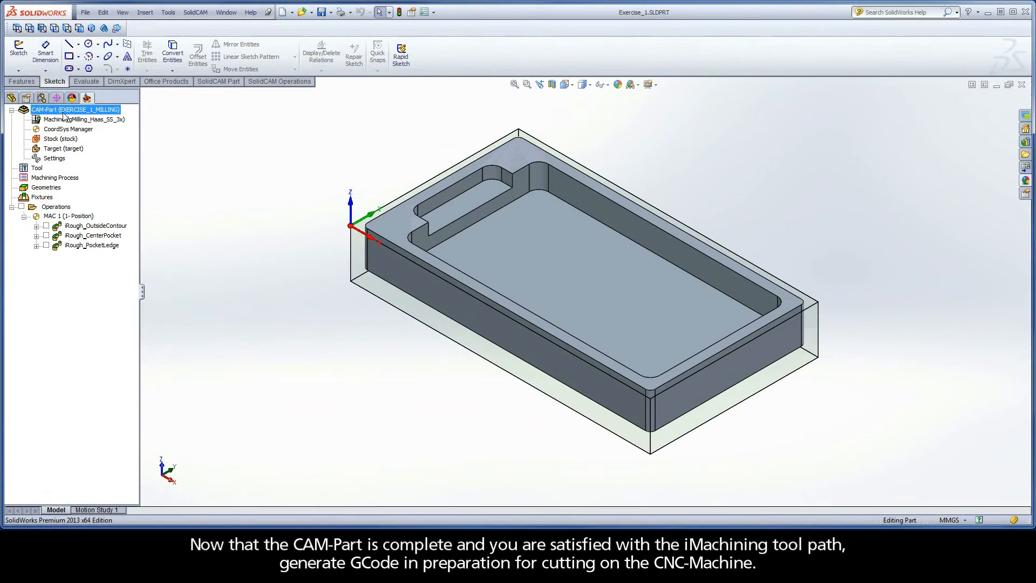
pyautogui.click(52, 227)
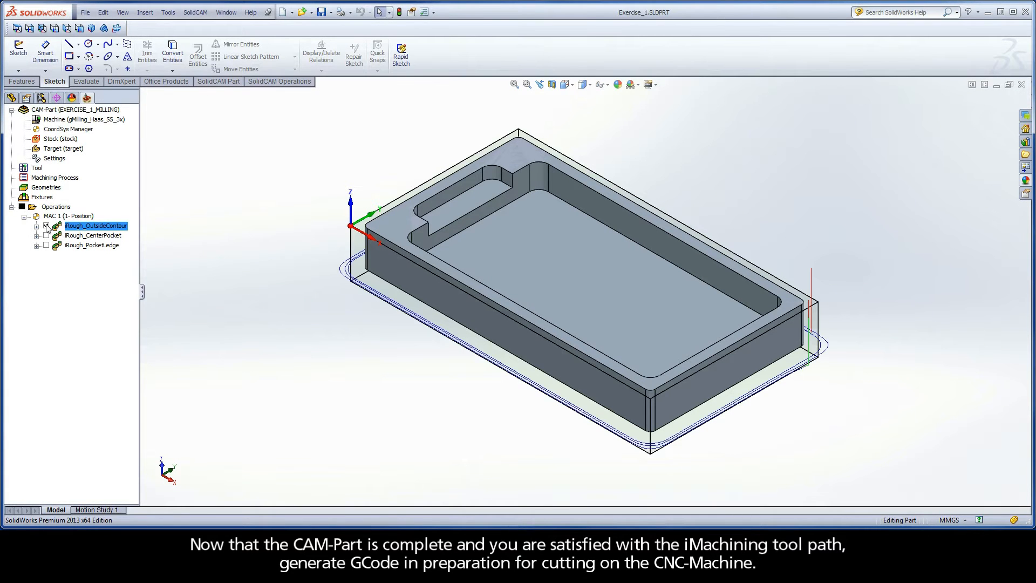
pyautogui.click(47, 236)
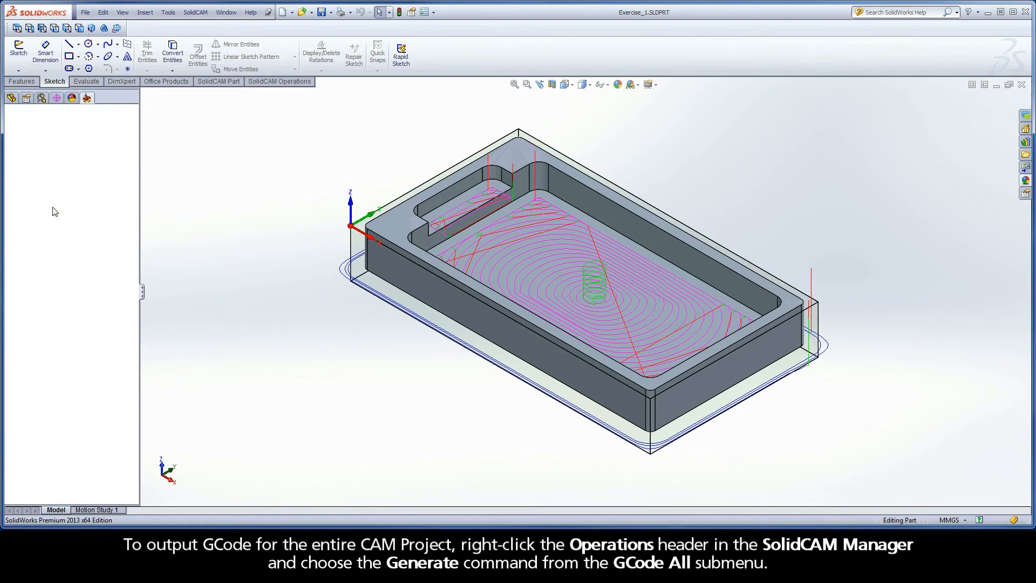
# Step: Generate GCode for all operations from the Operations list (GCode All > Generate)
pyautogui.rightClick(54, 210)
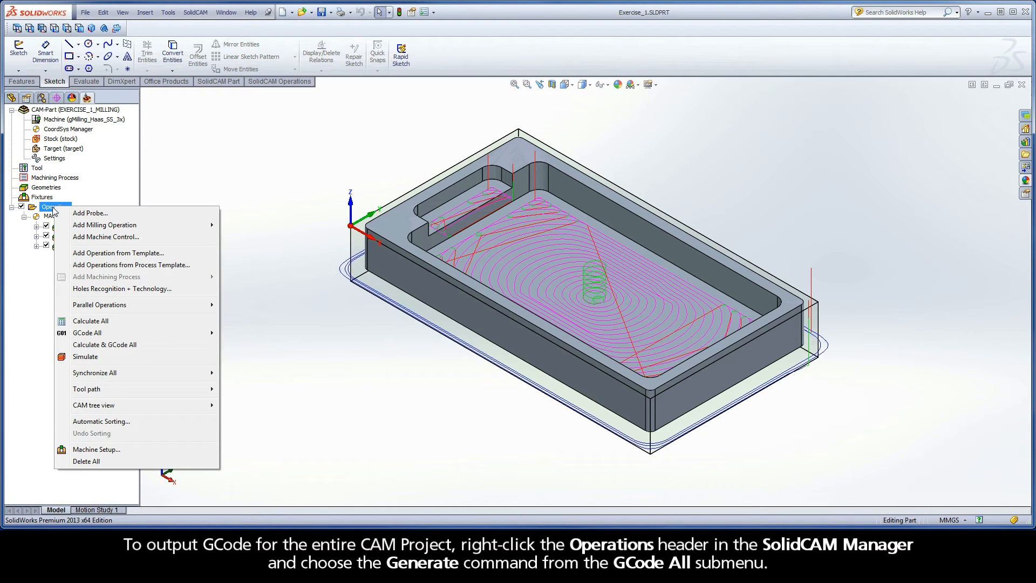
pyautogui.moveTo(138, 333)
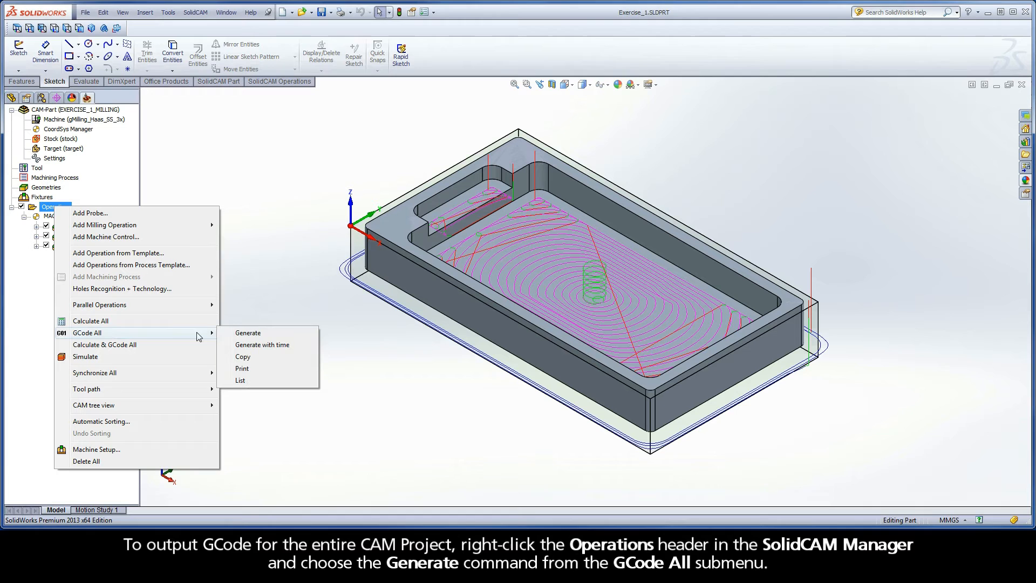
pyautogui.click(265, 334)
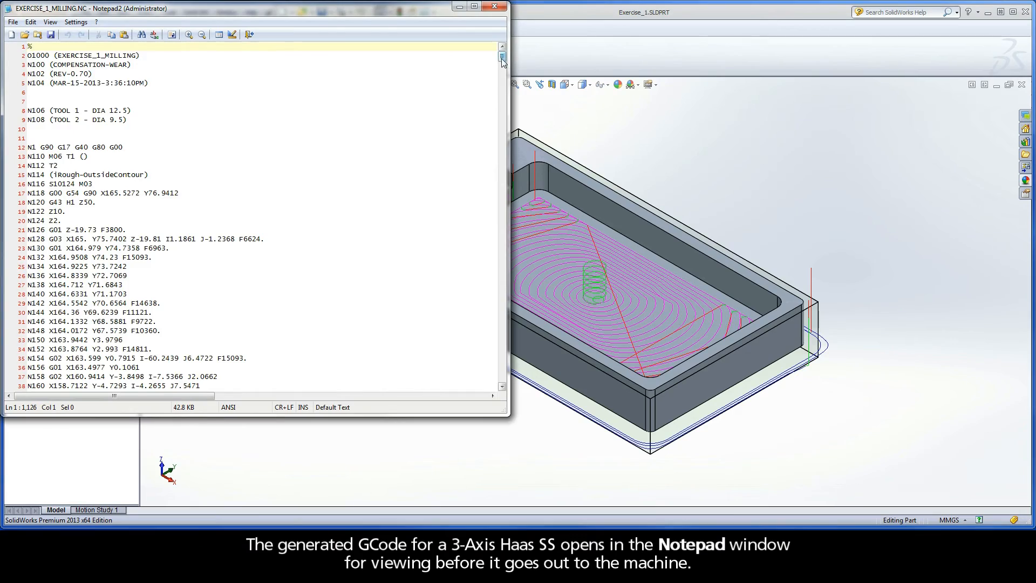
pyautogui.moveTo(502, 60)
pyautogui.mouseDown()
pyautogui.moveTo(502, 386)
pyautogui.moveTo(502, 56)
pyautogui.mouseUp()
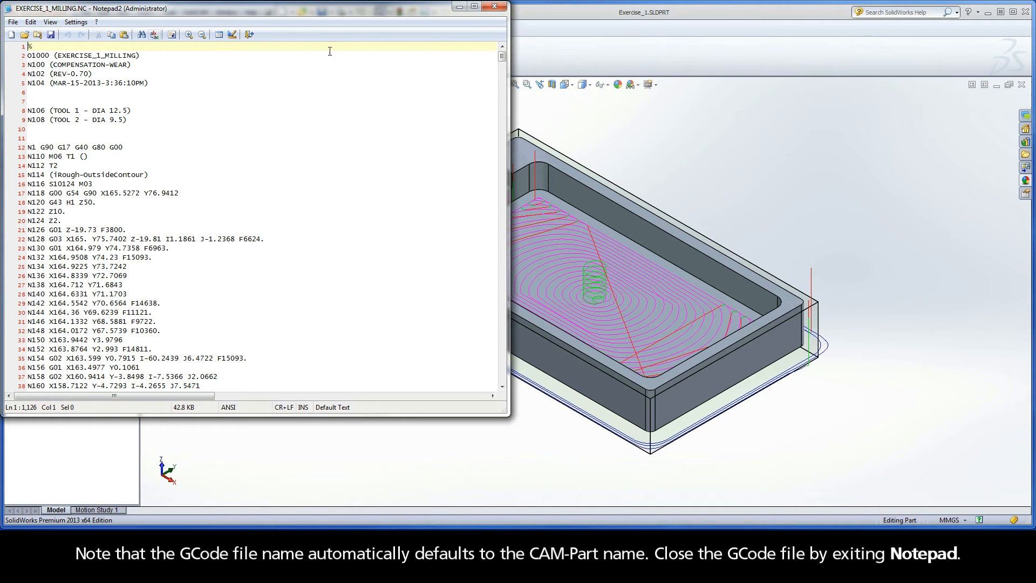
# Step: Close the EXERCISE_1_MILLING.NC GCode file in Notepad2 to return to the model
pyautogui.click(494, 8)
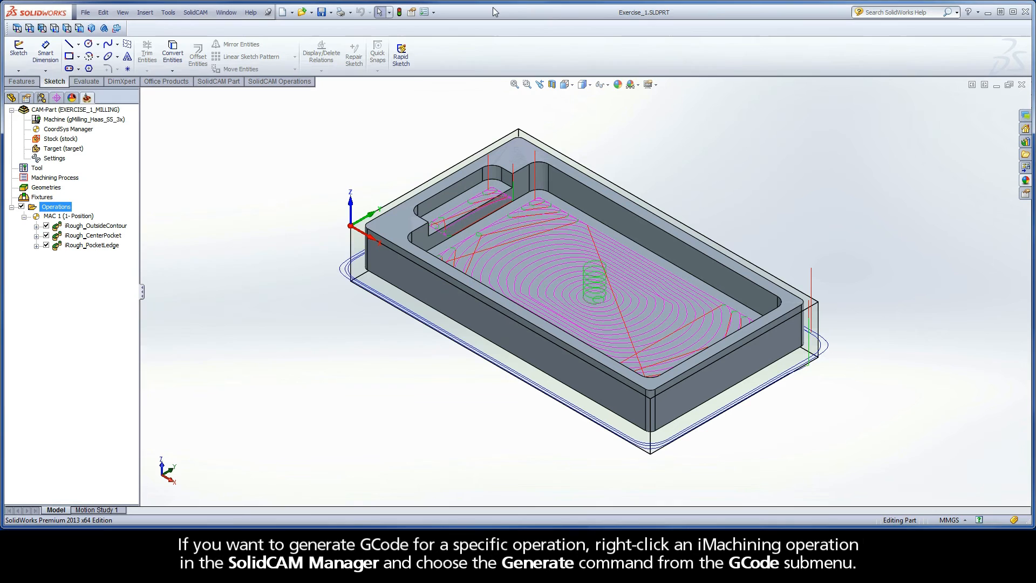
# Step: Generate GCode for only the iRough_OutsideContour operation
pyautogui.rightClick(88, 230)
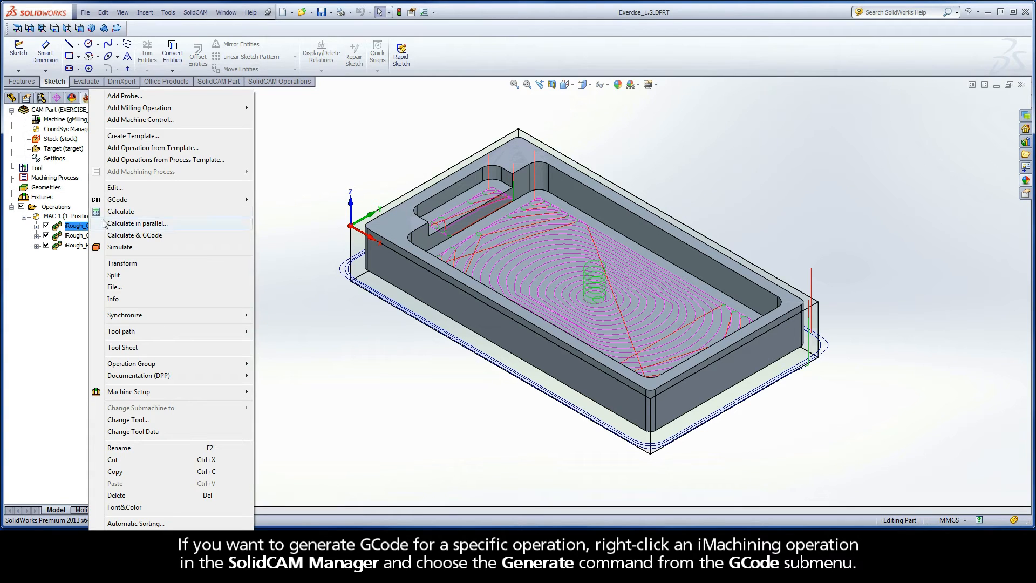
pyautogui.moveTo(118, 199)
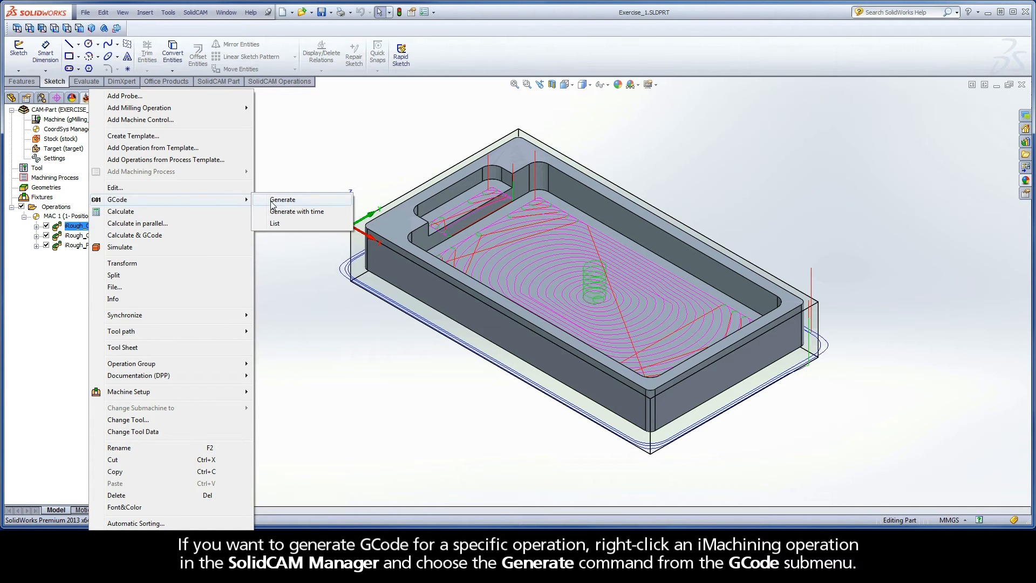
pyautogui.click(296, 201)
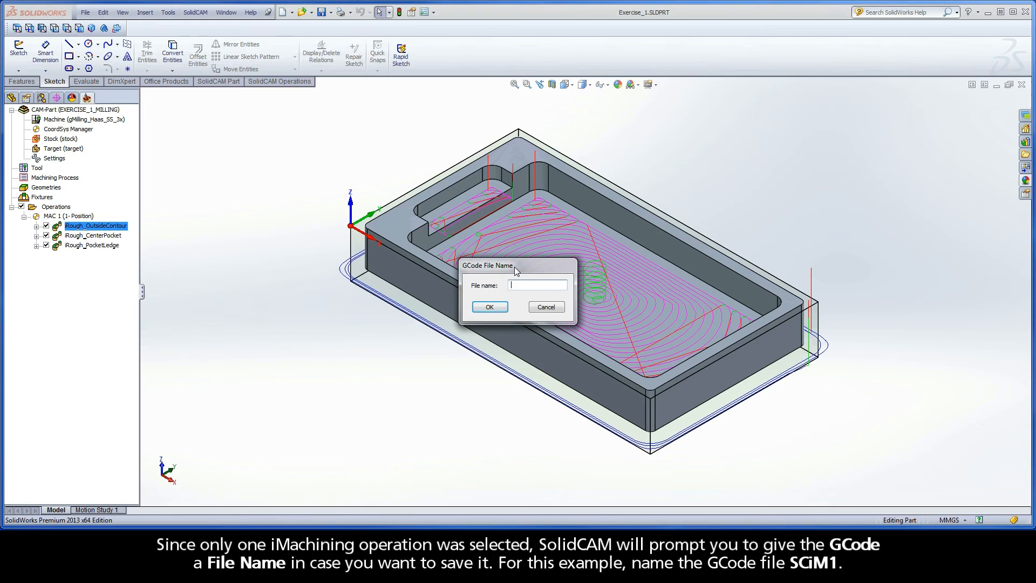
pyautogui.write('SCi')
pyautogui.write('M1')
# Step: Confirm the SCiM1 file name, check the operation name on line 13, and close SCiM1.NC
pyautogui.click(490, 307)
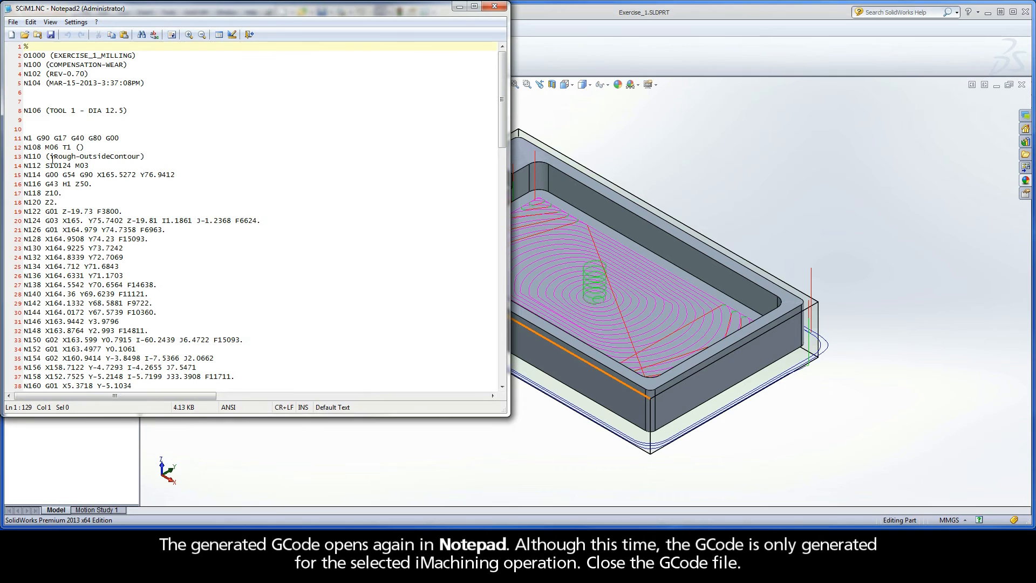
pyautogui.moveTo(48, 156); pyautogui.dragTo(139, 157)
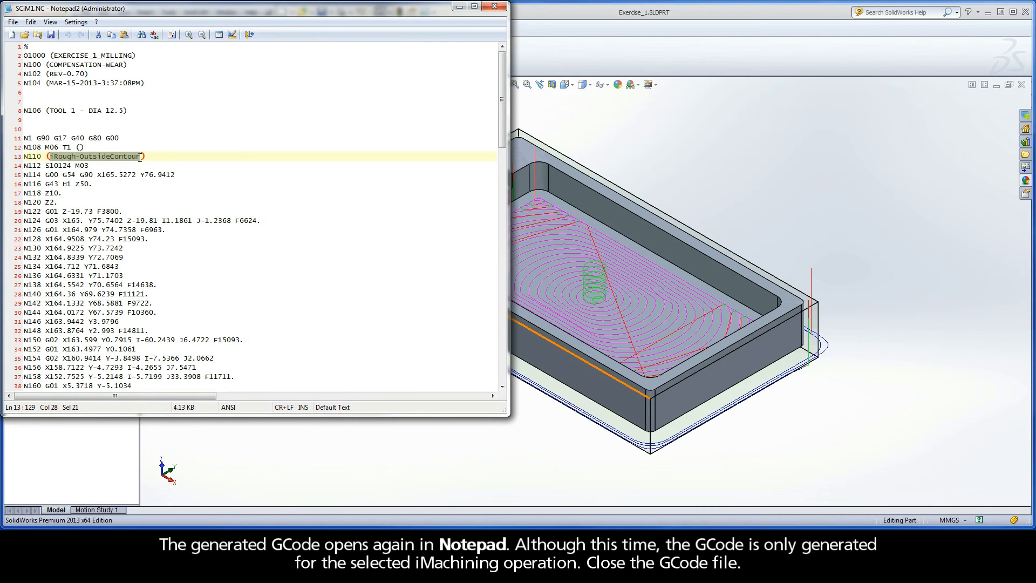
pyautogui.click(495, 8)
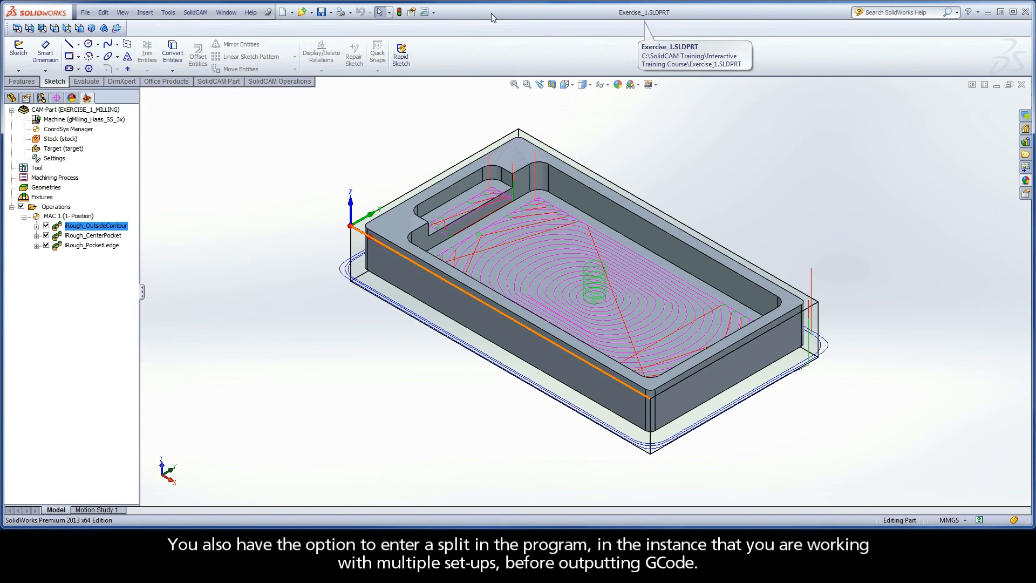
# Step: Hide all toolpaths and split the operations after iRough_OutsideContour with the default split name
pyautogui.click(23, 207)
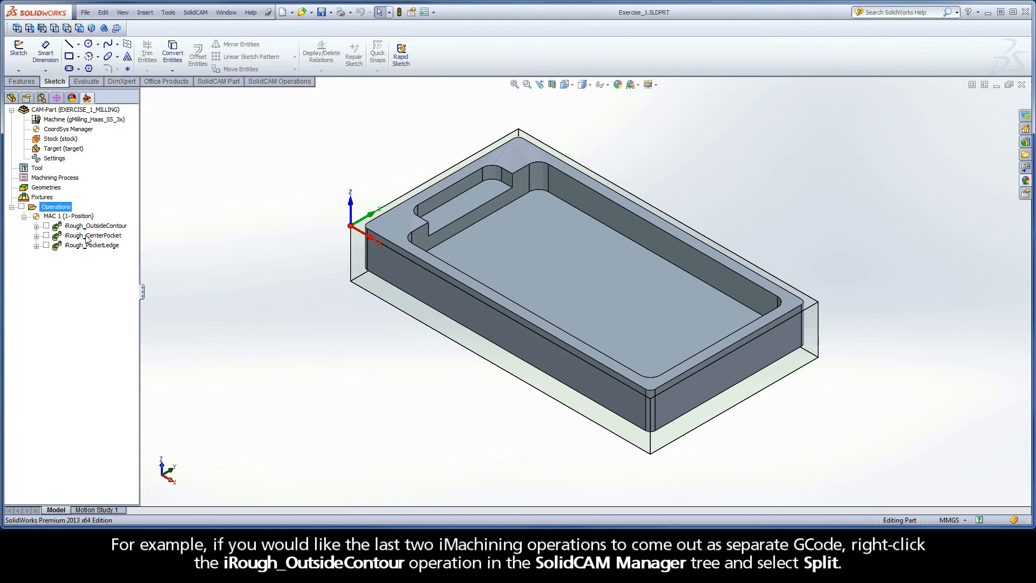
pyautogui.click(86, 236)
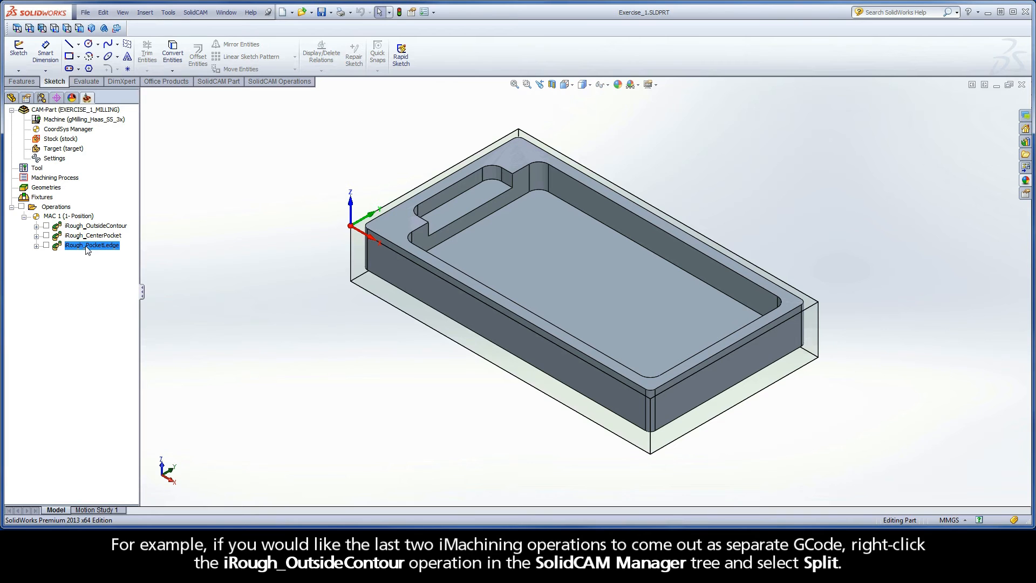
pyautogui.rightClick(86, 227)
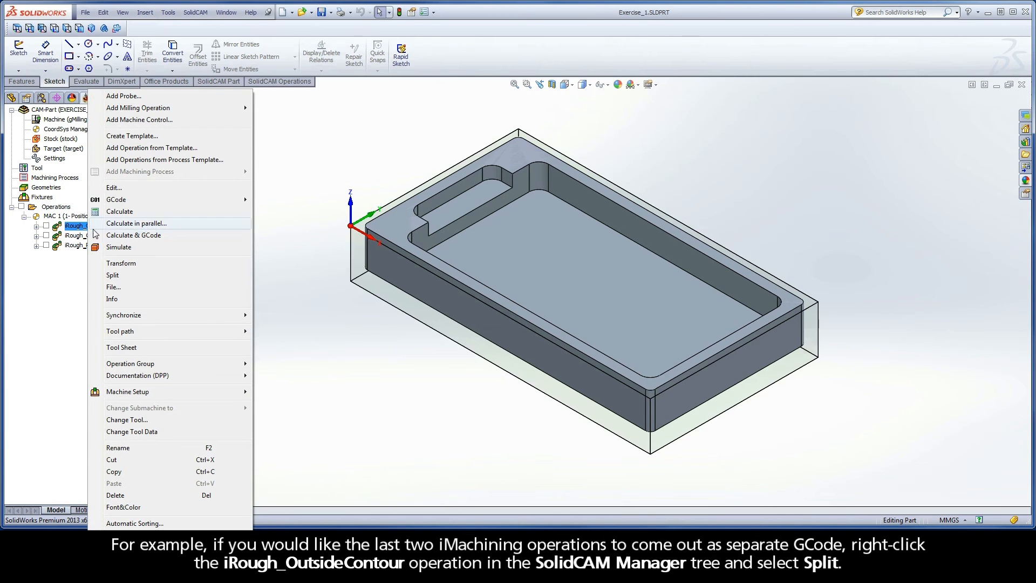
pyautogui.click(120, 275)
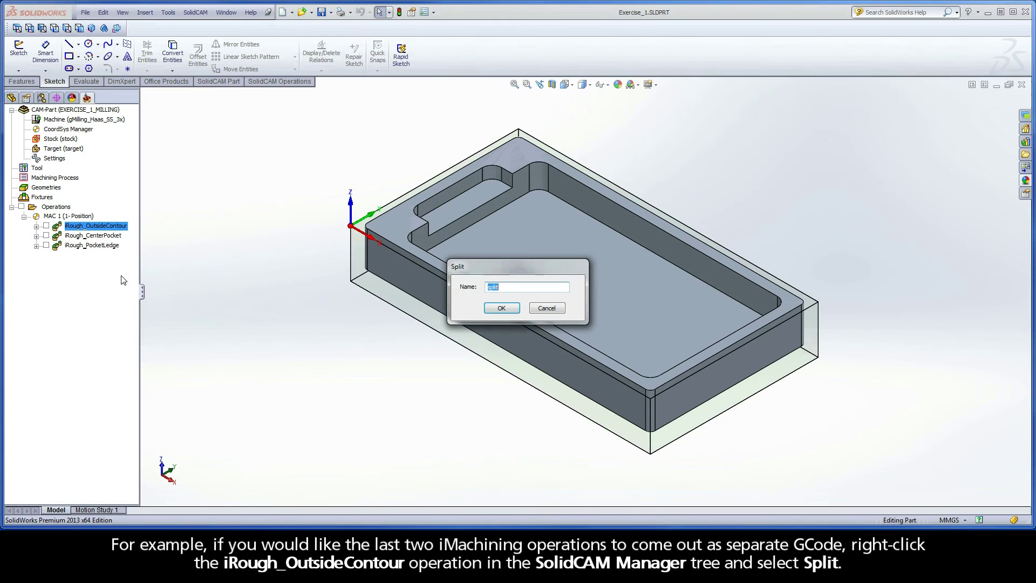
pyautogui.click(496, 311)
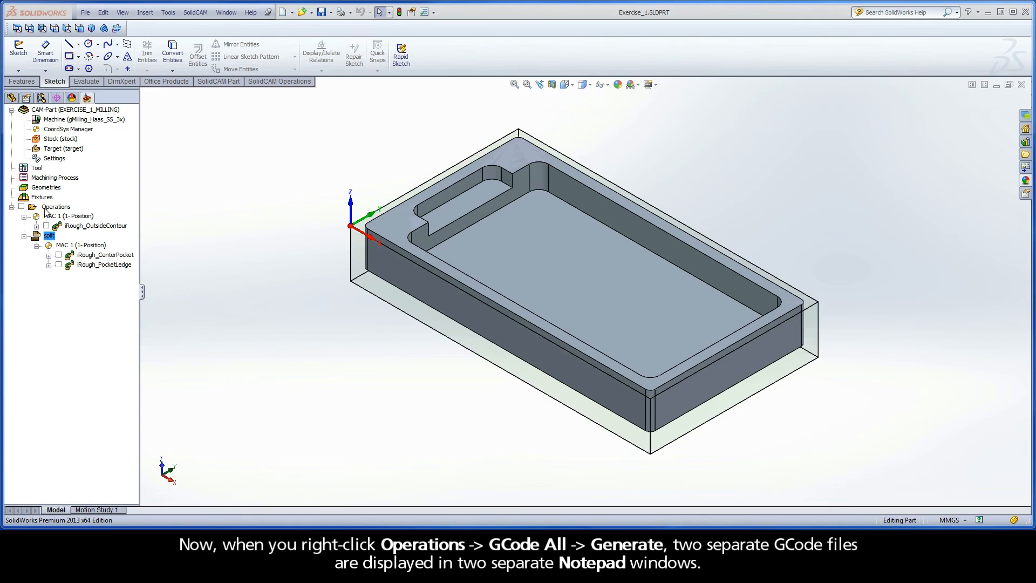
# Step: Regenerate GCode for all operations so each split group gets its own file
pyautogui.rightClick(57, 209)
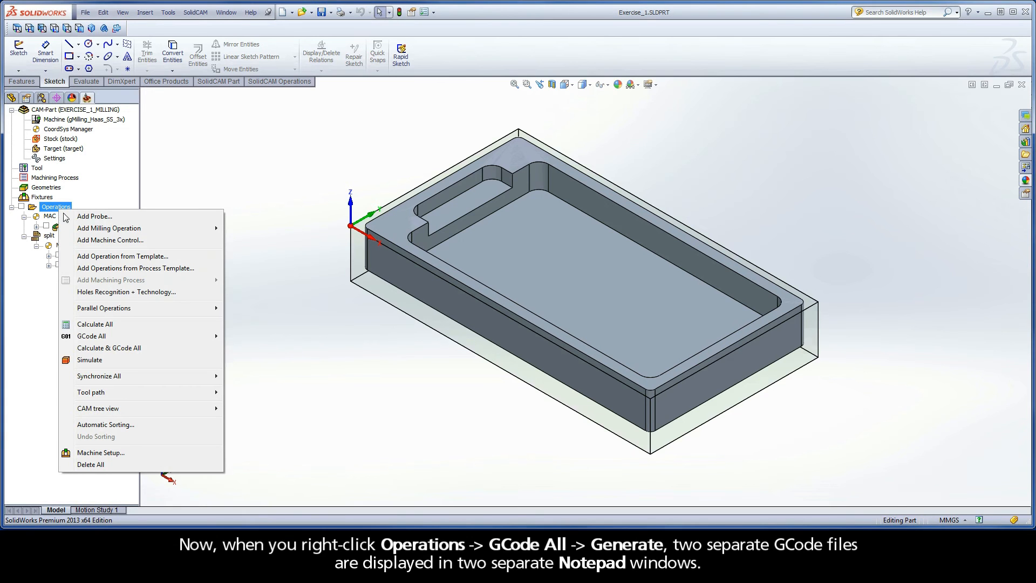
pyautogui.moveTo(92, 336)
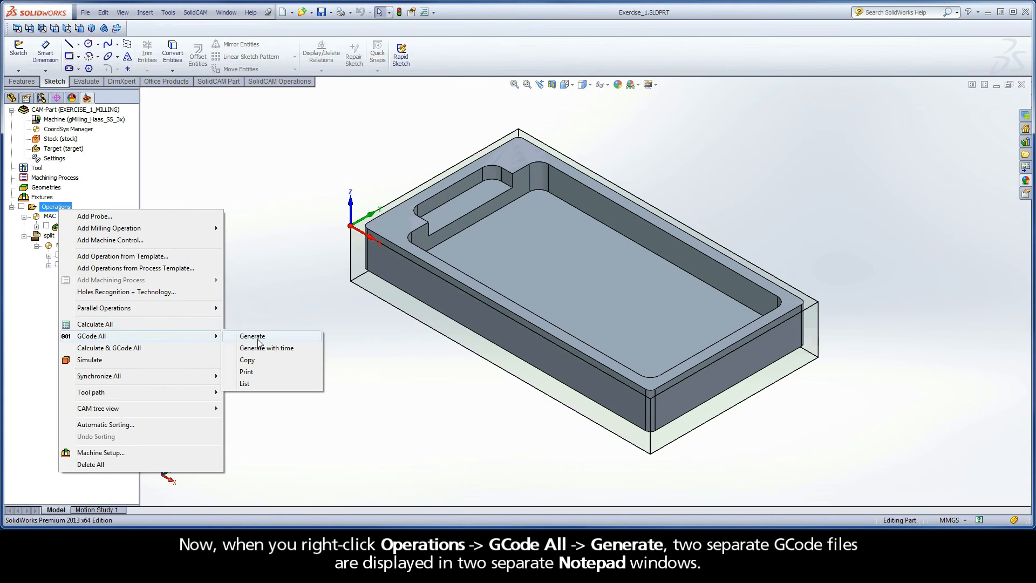
pyautogui.click(260, 339)
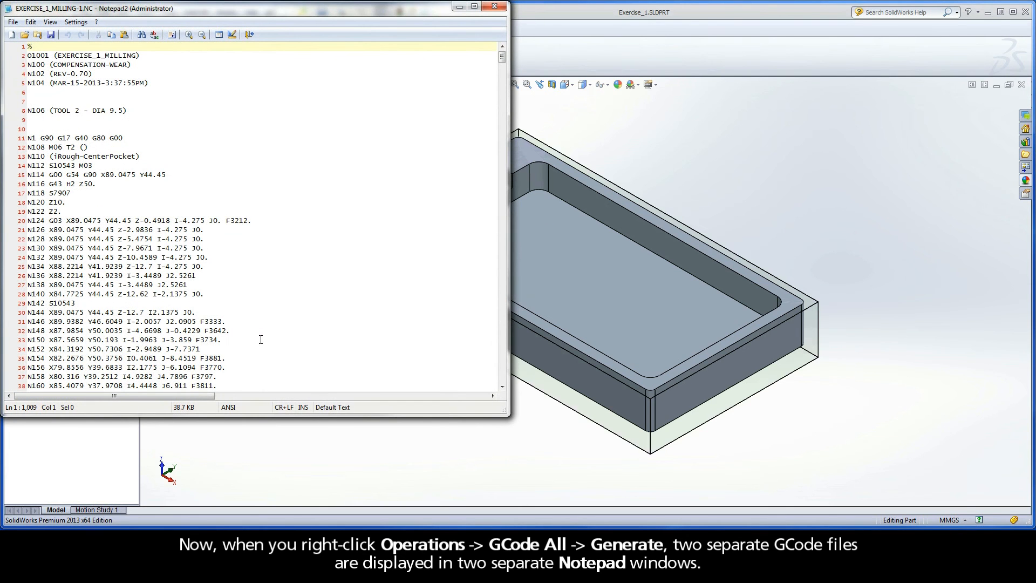
# Step: Compare EXERCISE_1_MILLING.NC and EXERCISE_1_MILLING-1.NC side by side, then close EXERCISE_1_MILLING-1.NC
pyautogui.moveTo(177, 14); pyautogui.dragTo(238, 45)
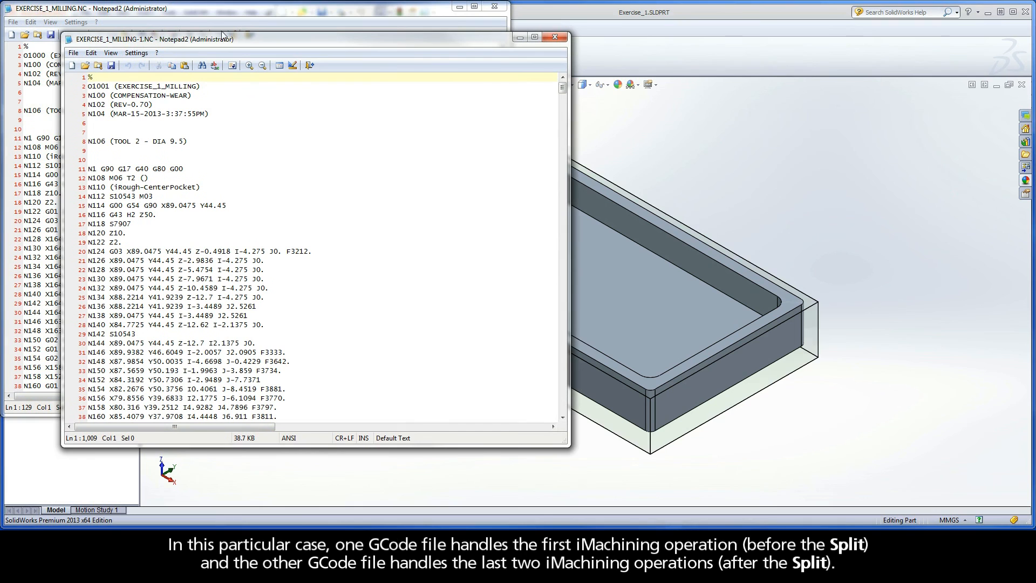
pyautogui.click(174, 12)
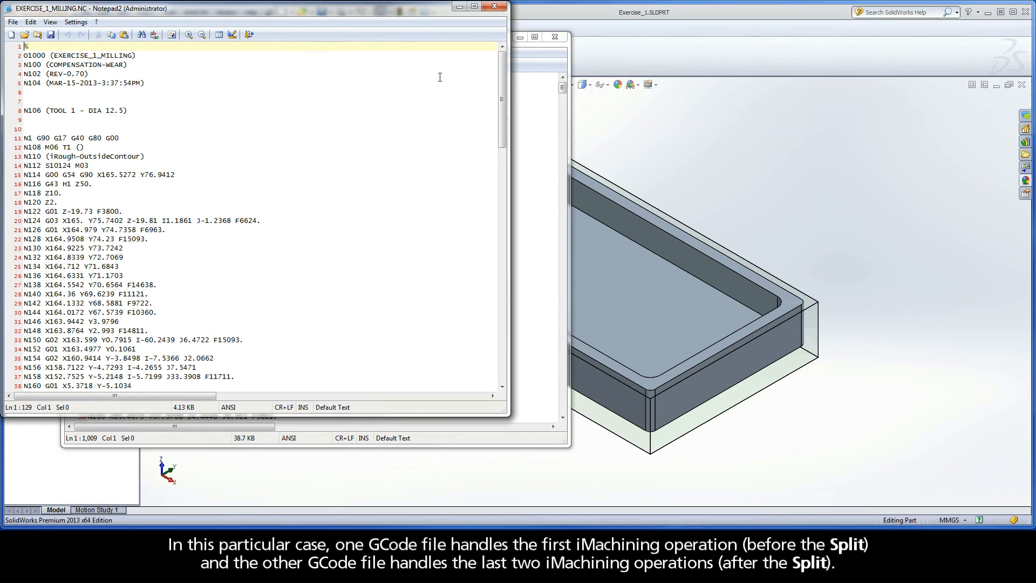
pyautogui.click(532, 54)
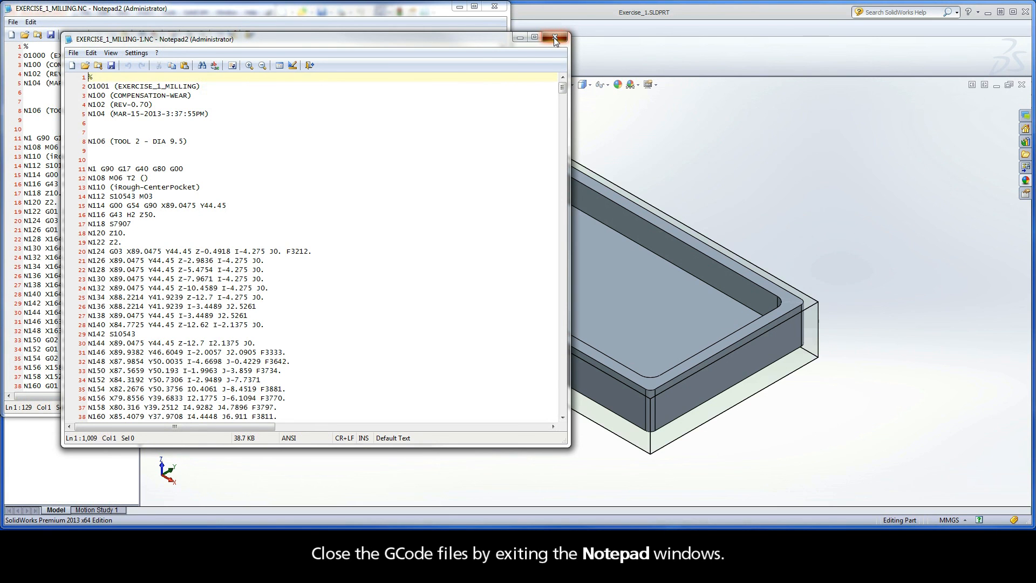
pyautogui.click(554, 37)
# Step: Close the remaining GCode file and close the EXERCISE_1_MILLING CAM-Part
pyautogui.click(490, 7)
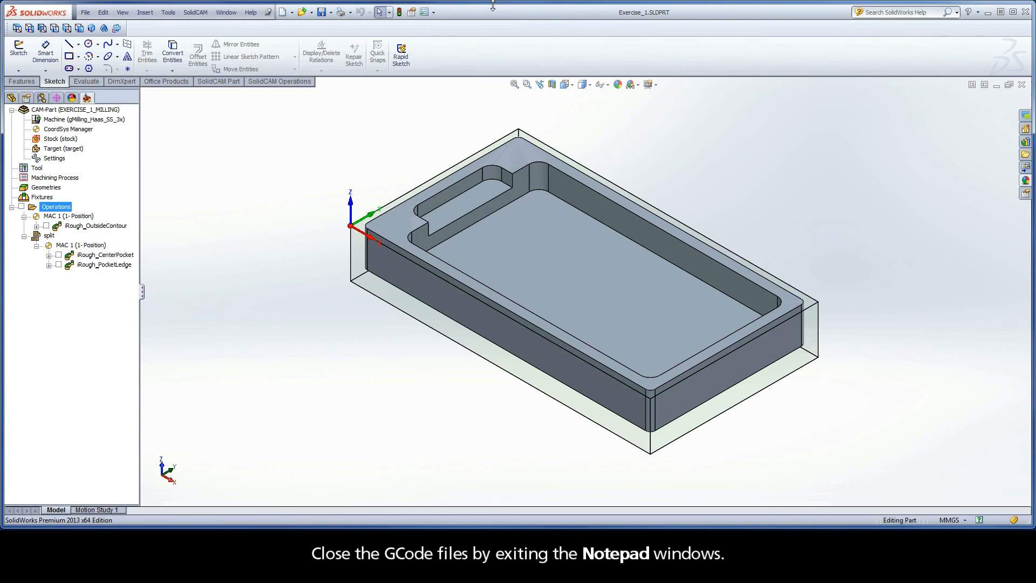
pyautogui.rightClick(65, 112)
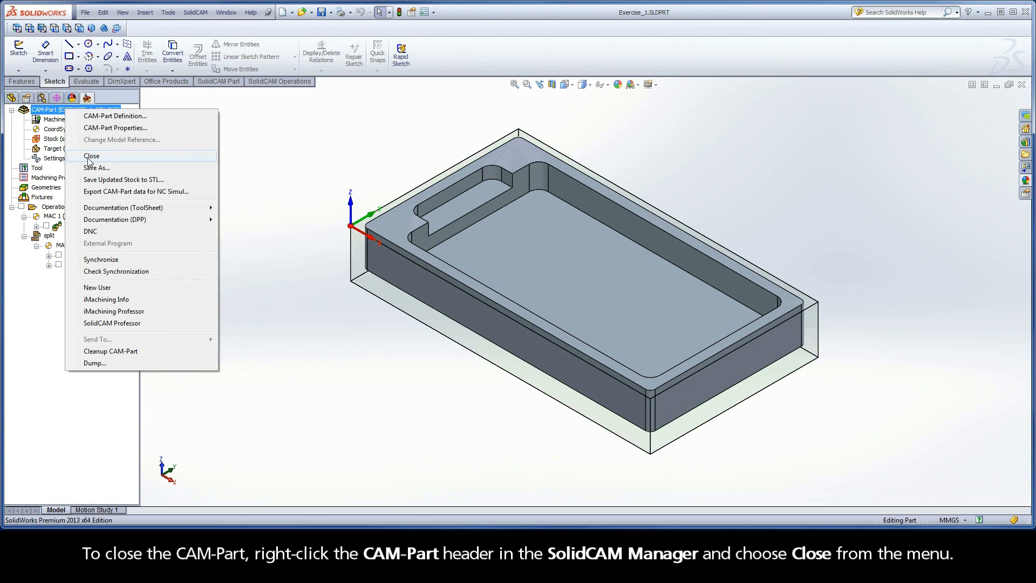
pyautogui.click(97, 158)
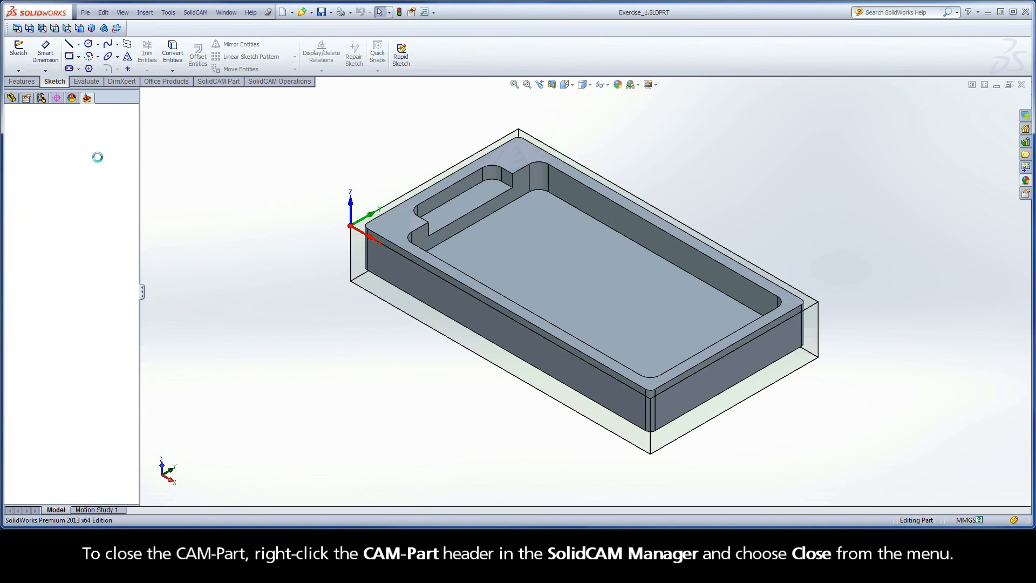